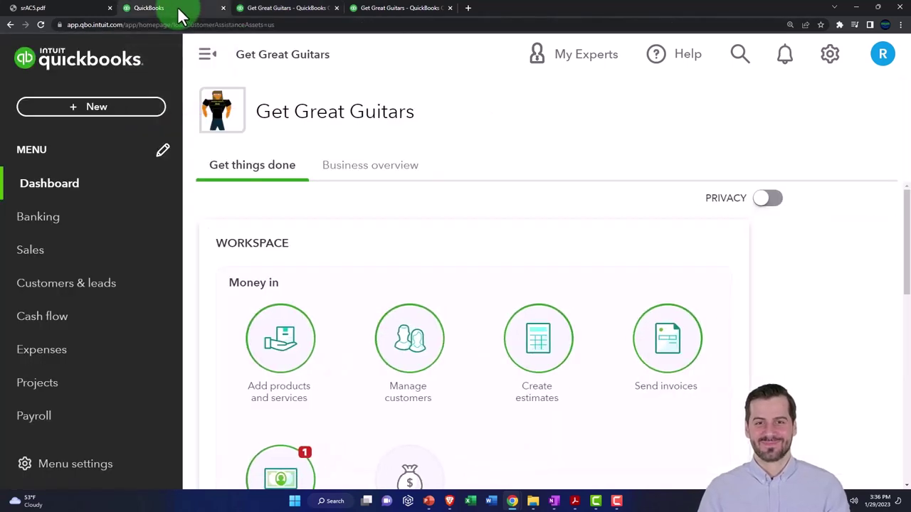
- Zoom the page out and open the Accounting section to look for Reconcile
key(ctrl+minus)
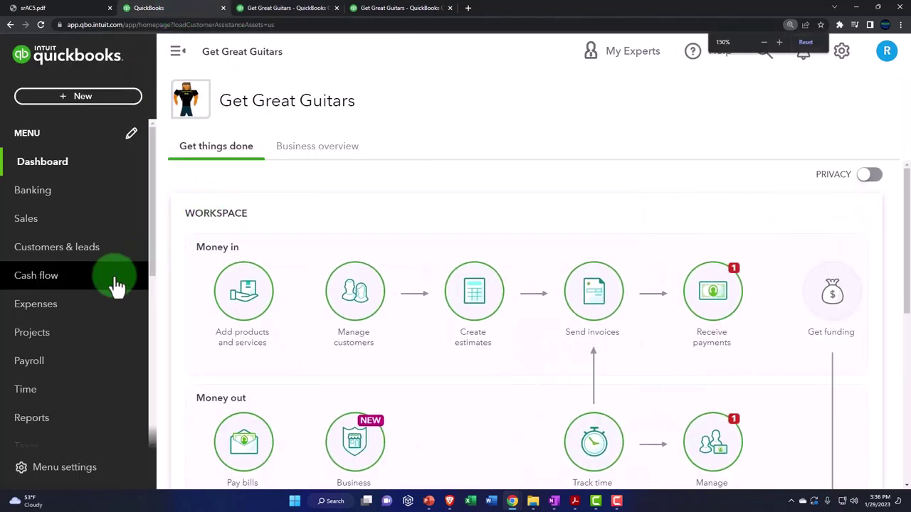
scroll(116, 285, down, 3)
click(77, 322)
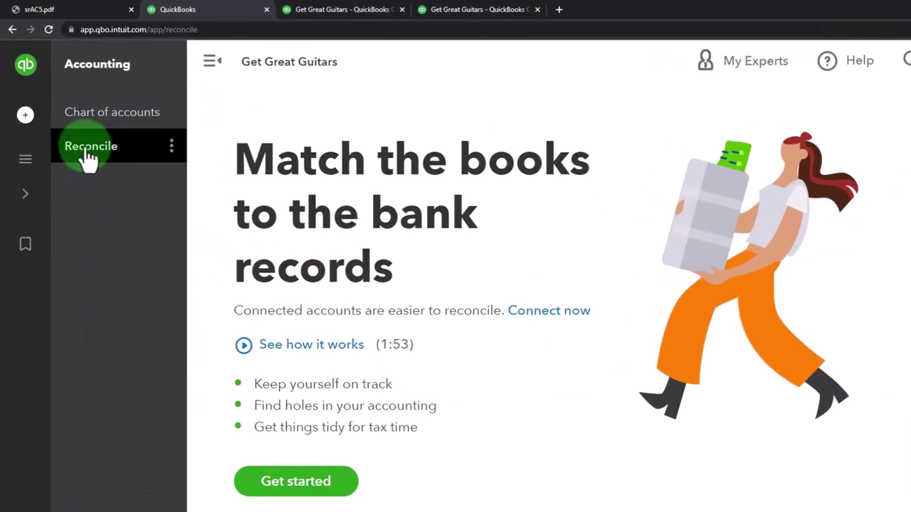
- In the Sample Company window, open the Reconcile page from the Bookkeeping menu
mouse_move(512, 501)
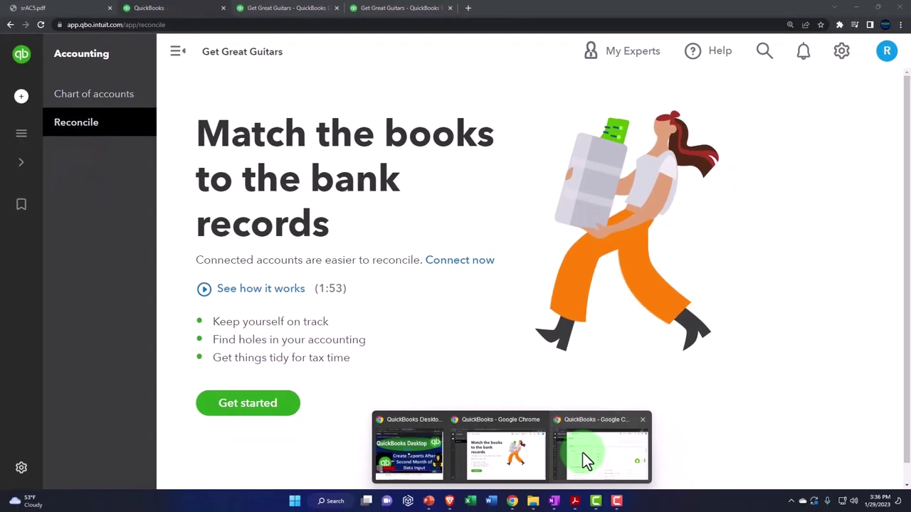
mouse_move(582, 452)
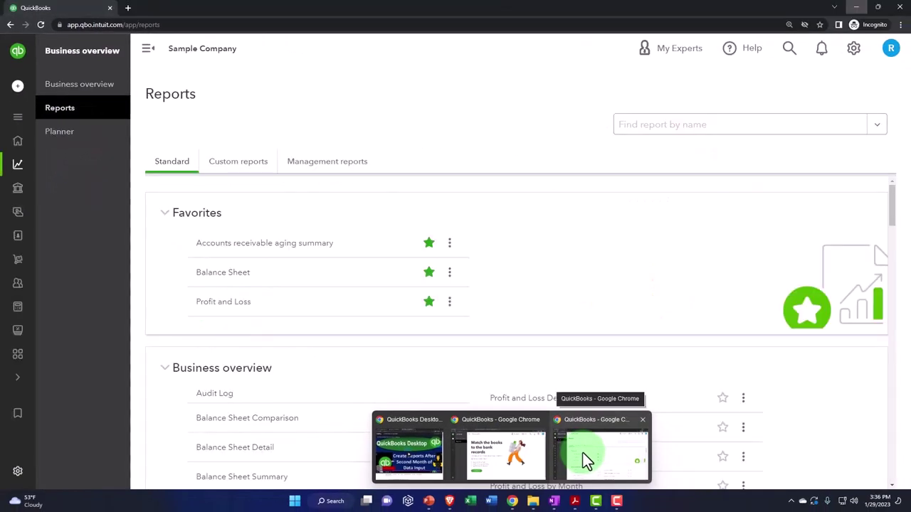
click(582, 452)
mouse_move(32, 244)
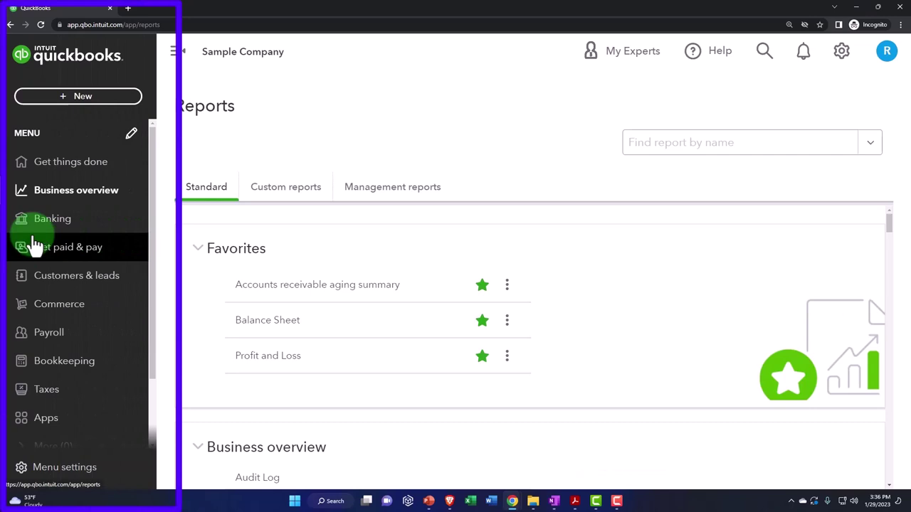
click(61, 364)
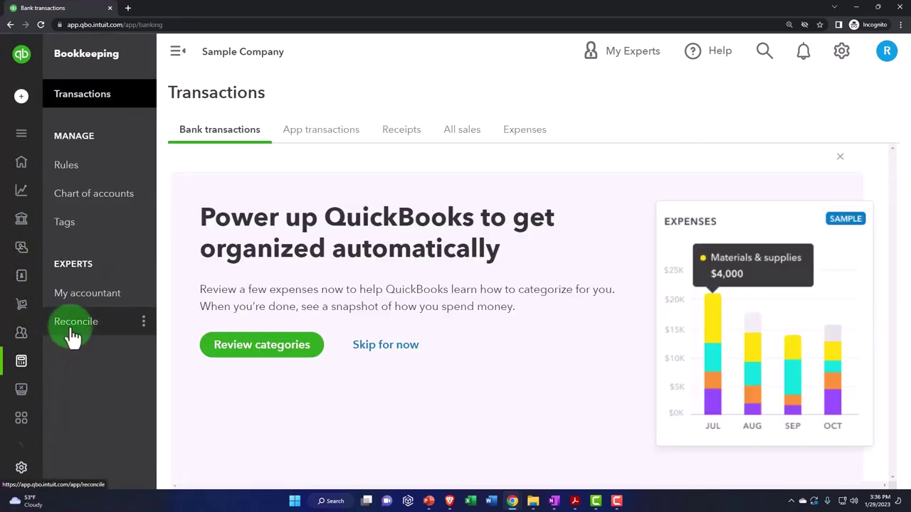
click(73, 327)
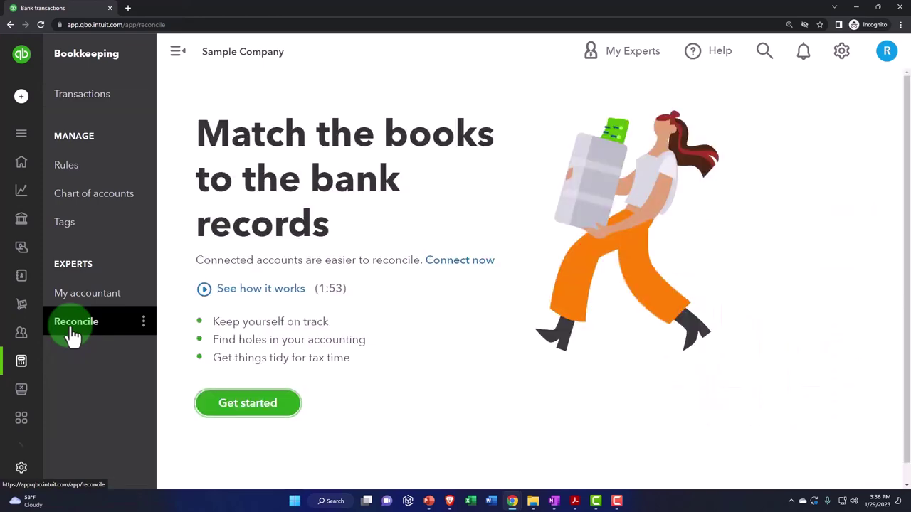
- Minimize the Sample Company window to return to Get Great Guitars' Reconcile page
click(854, 10)
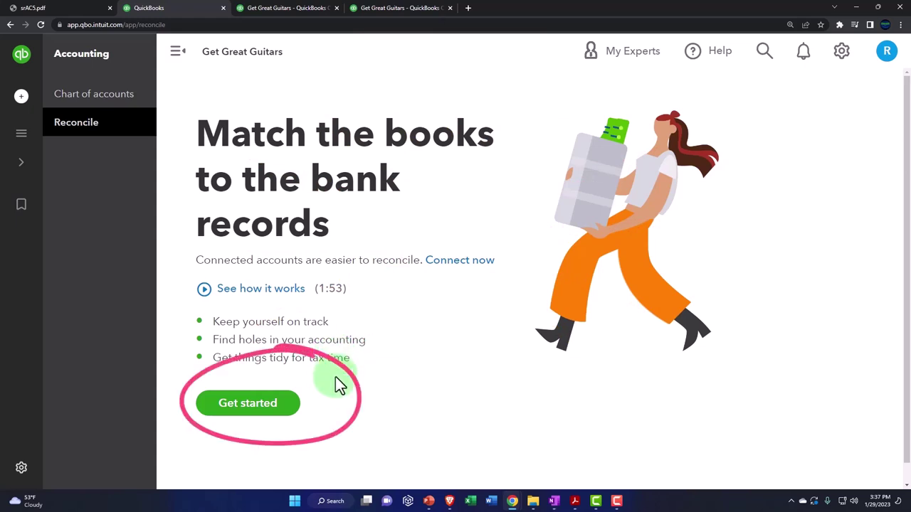
- Get started and dismiss the intro to reach the Cash - 2415 reconcile form
click(280, 408)
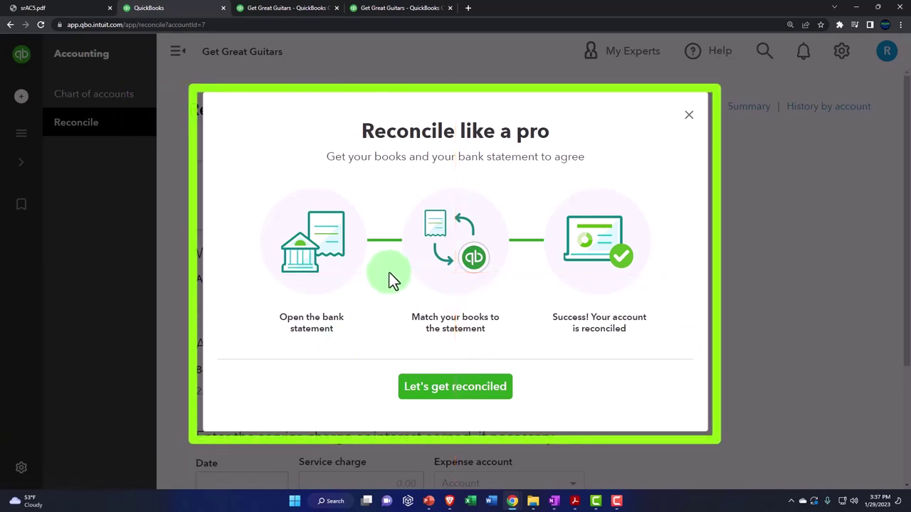
click(454, 322)
click(482, 393)
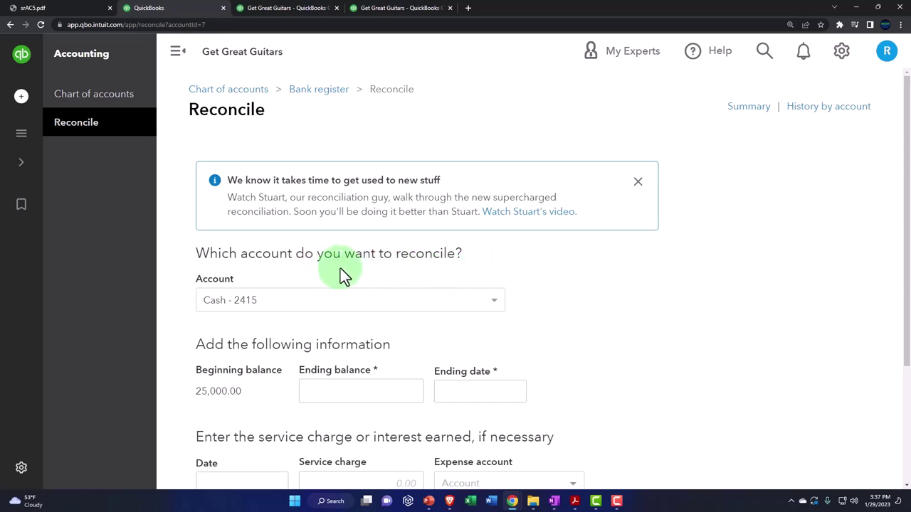
- Review the account list, keeping Cash - 2415, then bring up the OneNote workflow diagram
scroll(352, 270, down, 1)
click(497, 256)
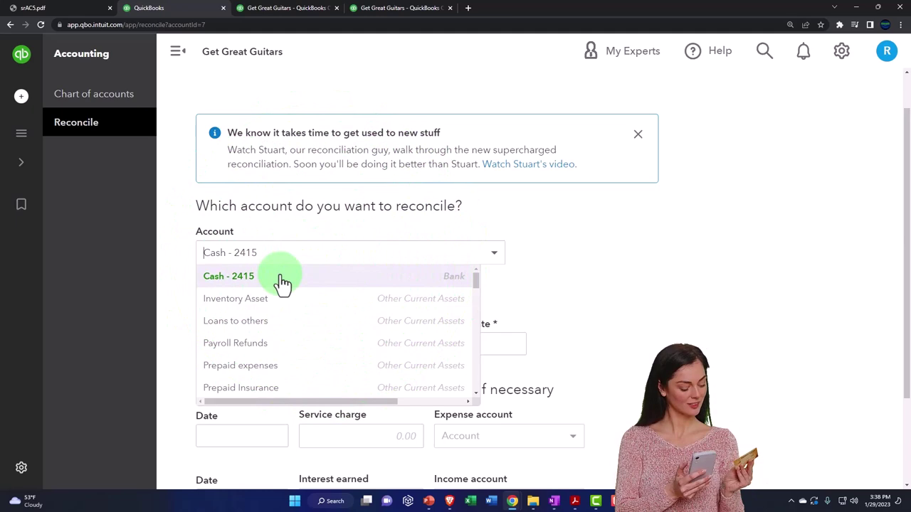
click(554, 501)
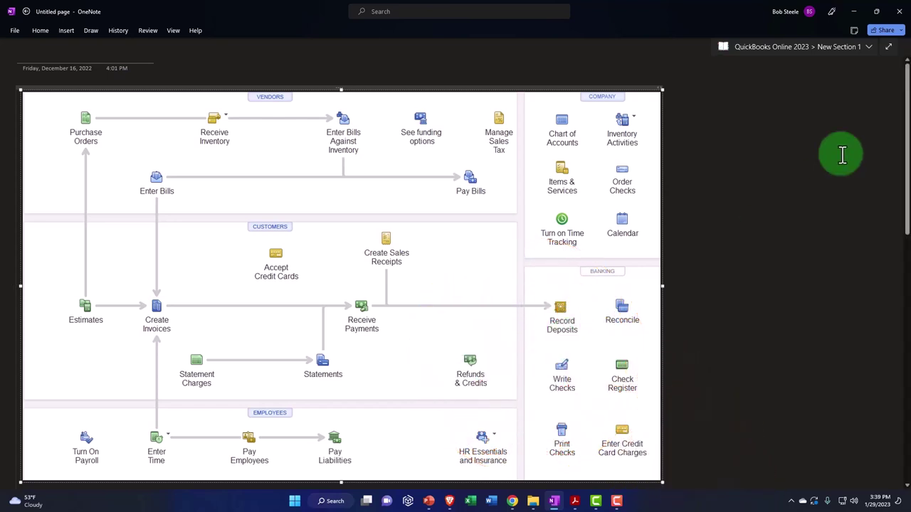
- Minimize OneNote to get back to the Cash - 2415 reconcile form
click(855, 13)
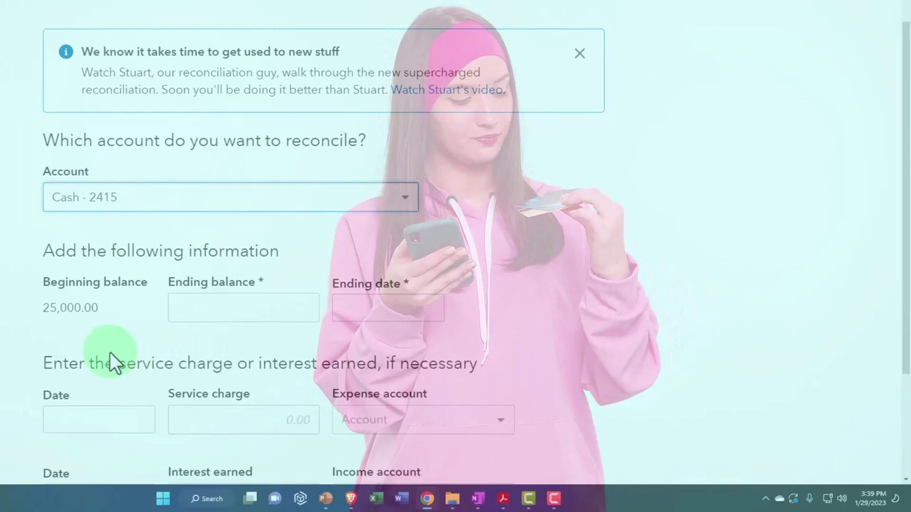
- Scroll the reconcile form, then bring up the Bank Stmt Jan.pdf statement
scroll(103, 352, down, 1)
scroll(103, 352, down, 1)
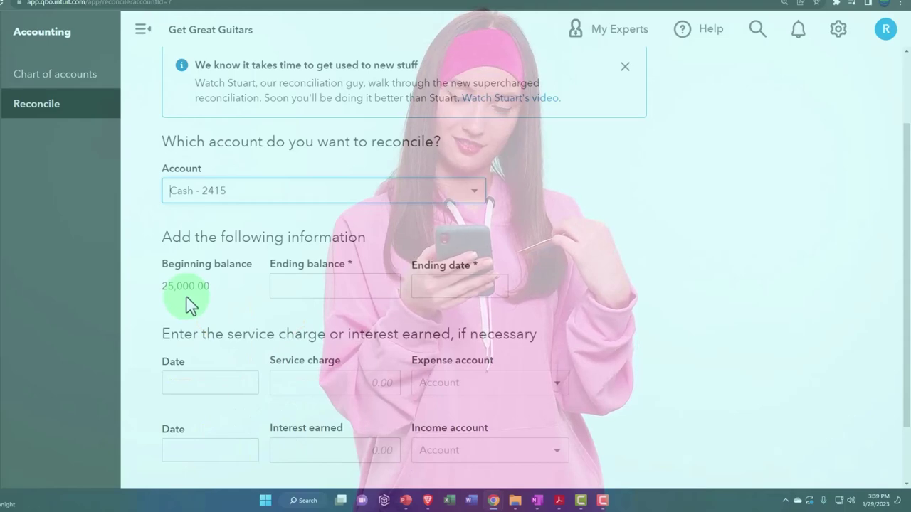
click(561, 502)
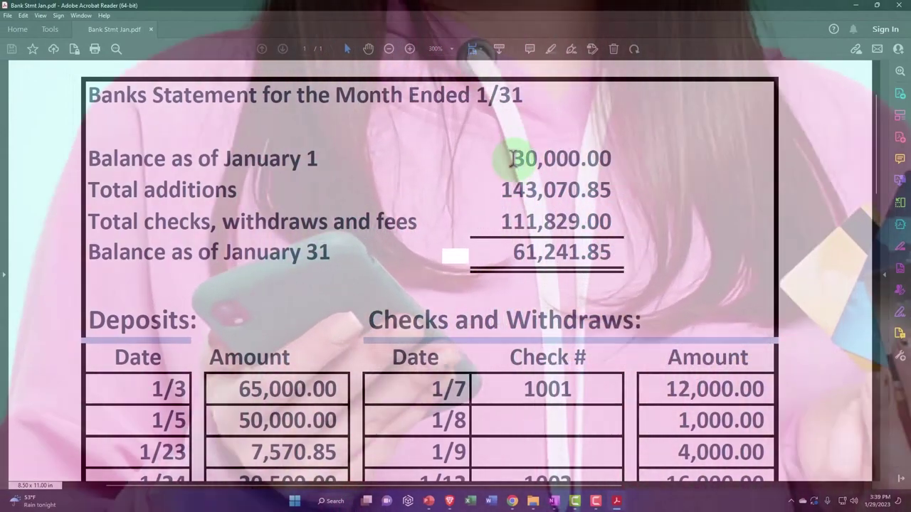
- Highlight the statement's 30,000.00 January 1 balance, then minimize Acrobat
drag(512, 158, 618, 157)
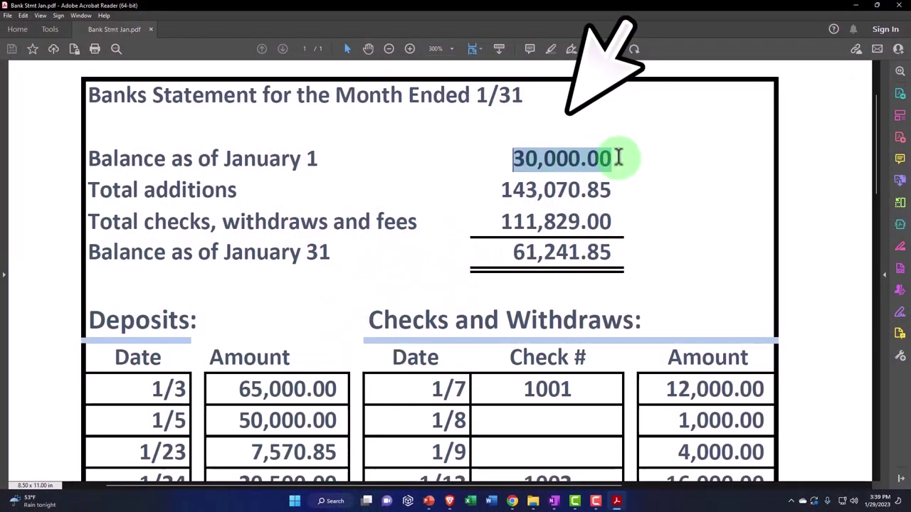
click(617, 500)
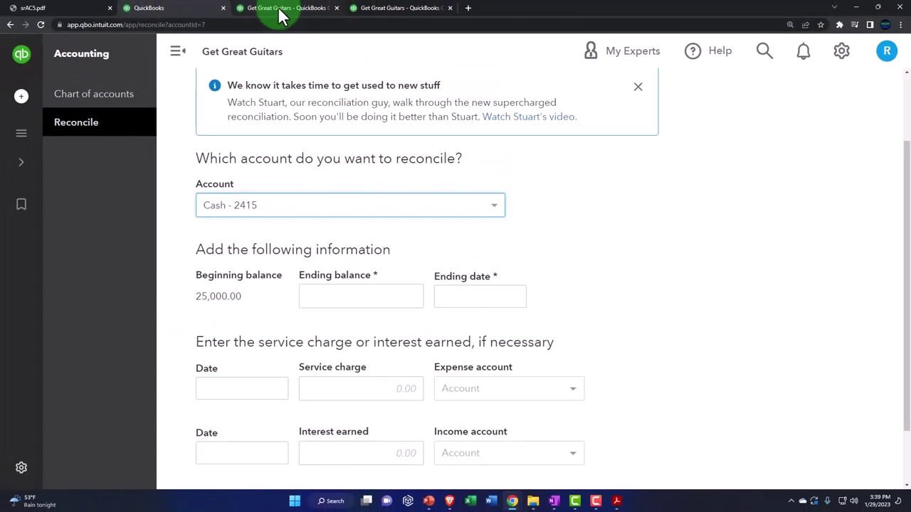
- Switch to the Get Great Guitars Balance Sheet report tab
click(282, 16)
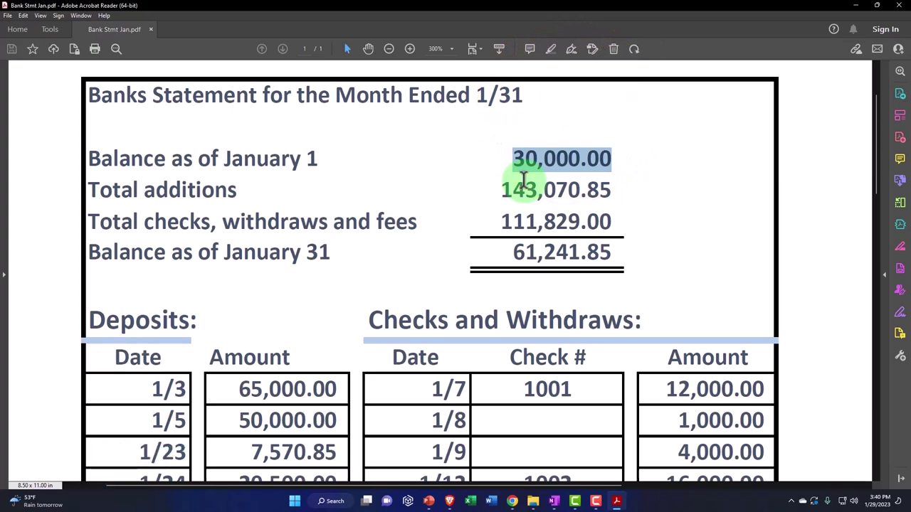
mouse_move(620, 502)
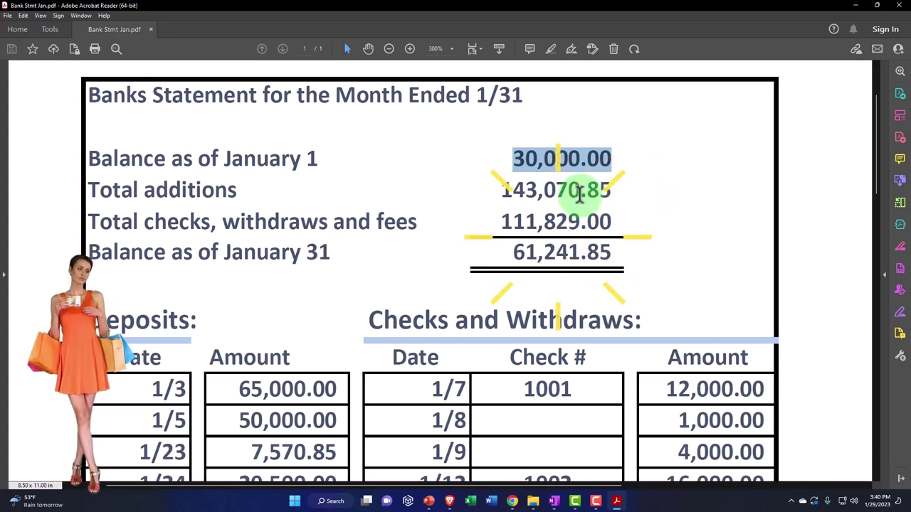
- Minimize the bank statement and return to the Cash - 2415 reconcile tab
click(616, 501)
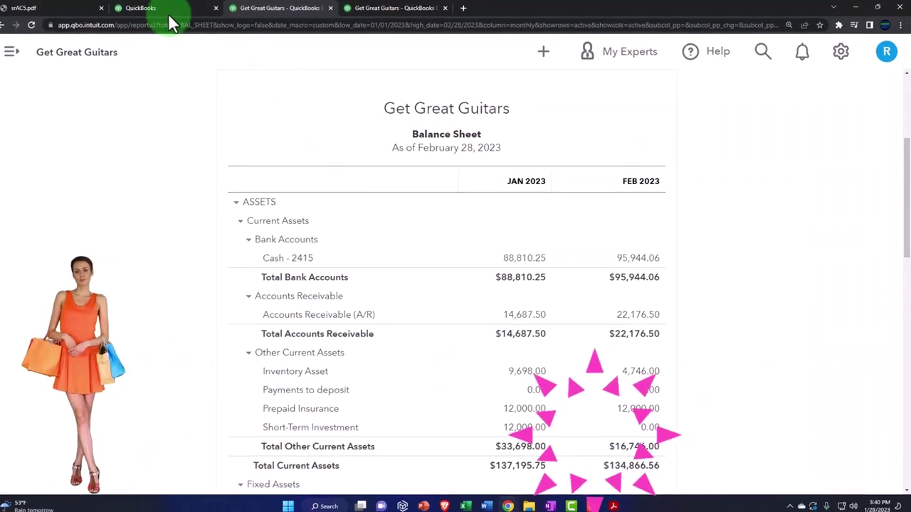
click(168, 10)
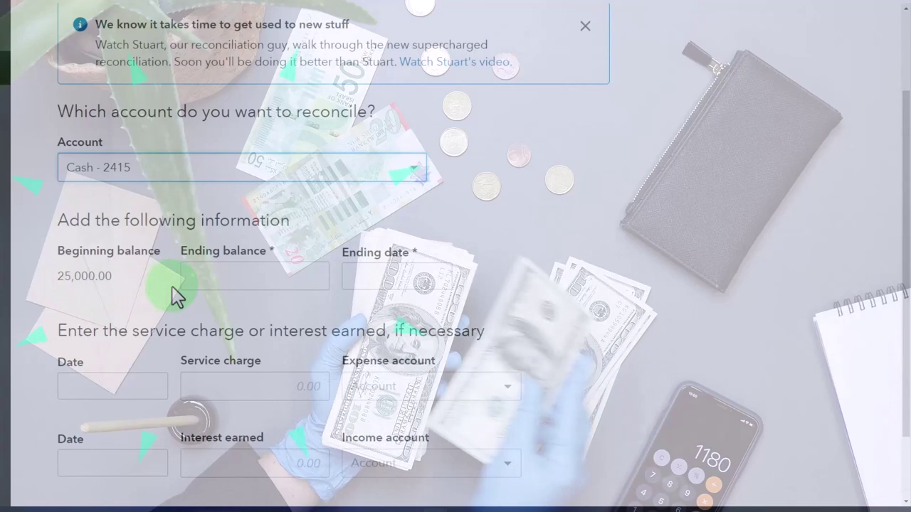
- Enter ending balance 61,281.45 and ending date 01/31/2023 on the reconcile form
click(216, 279)
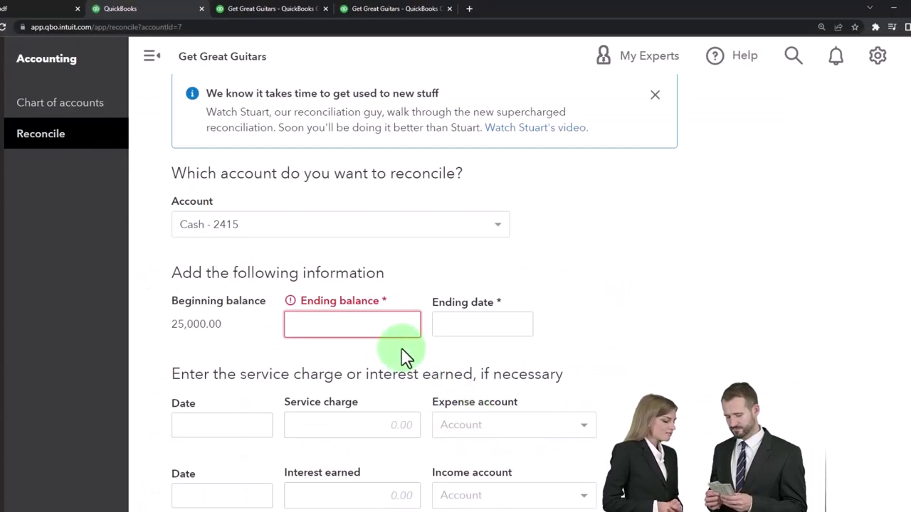
mouse_move(389, 324)
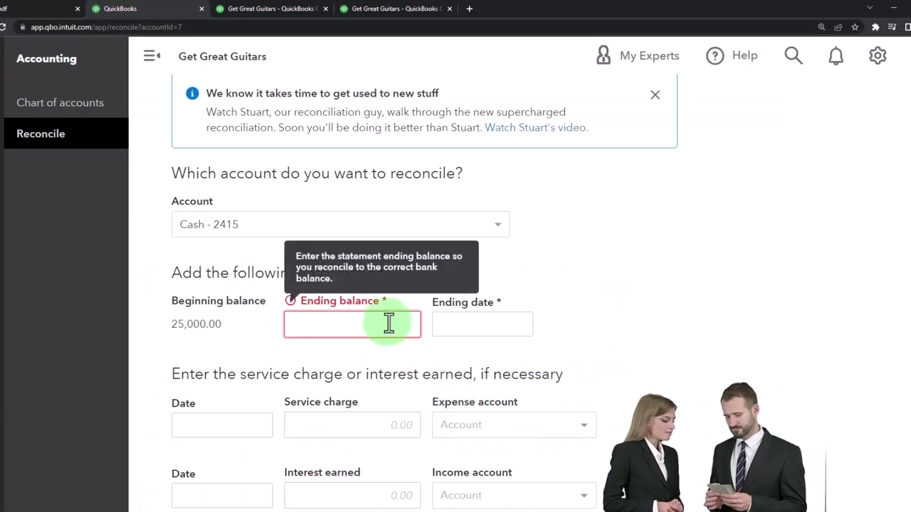
text(30000)
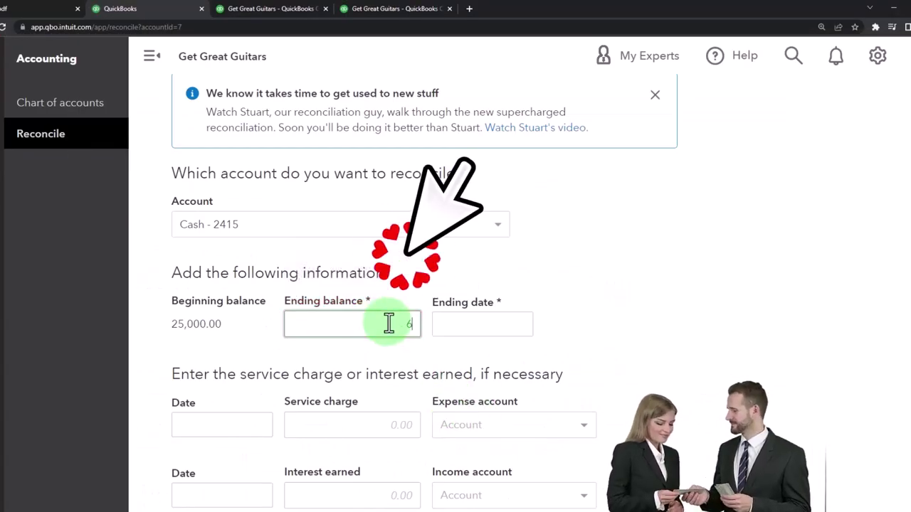
text(31.45)
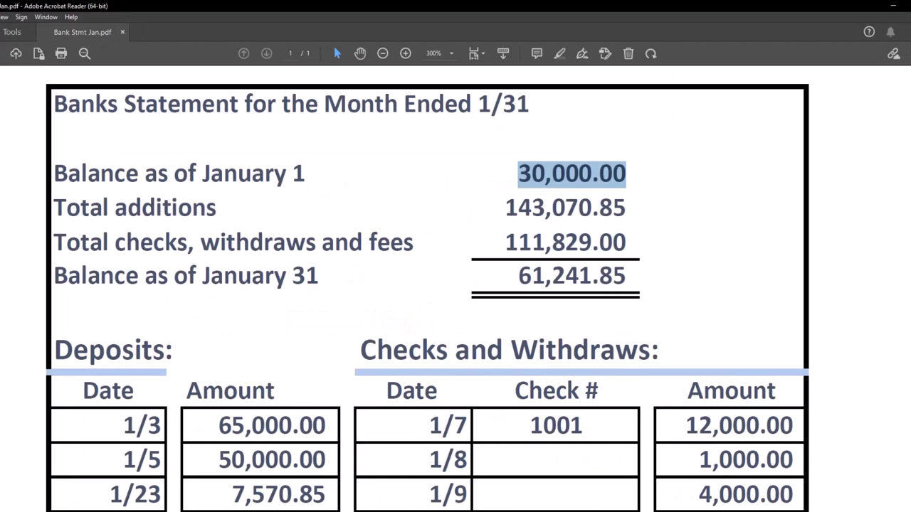
click(618, 504)
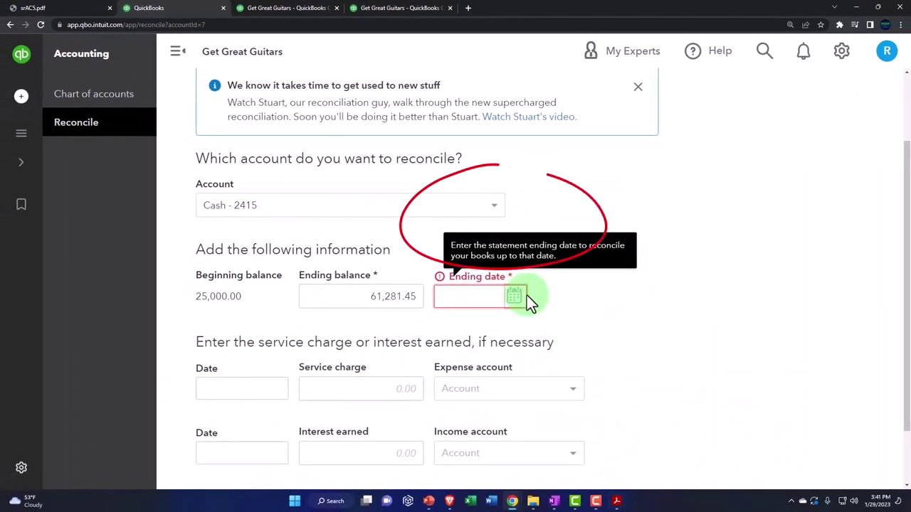
click(515, 298)
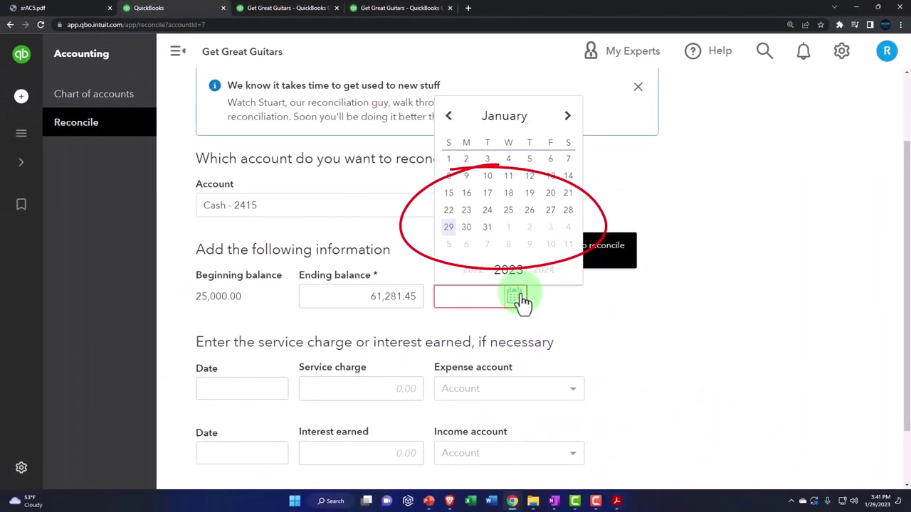
click(488, 228)
scroll(620, 263, down, 2)
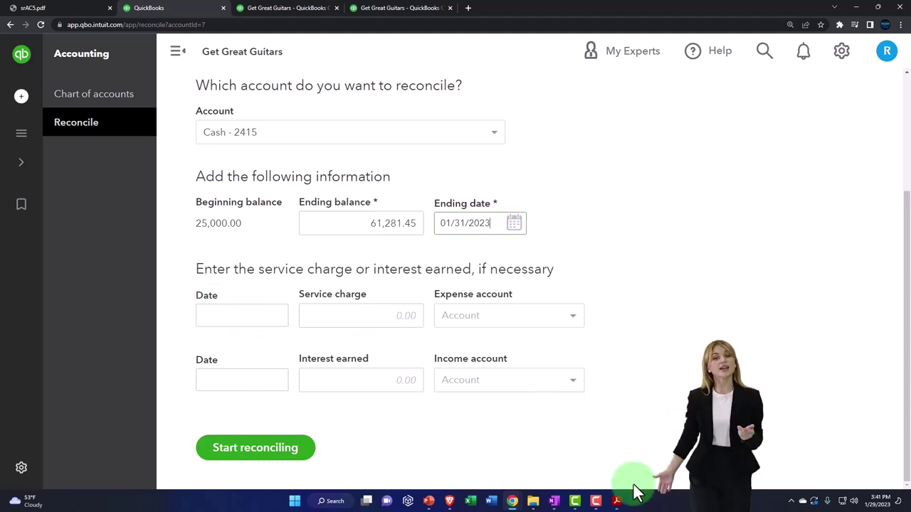
- Bring the bank statement forward and view the 150.00 withdrawal, 15.00 service charges and totals
click(618, 502)
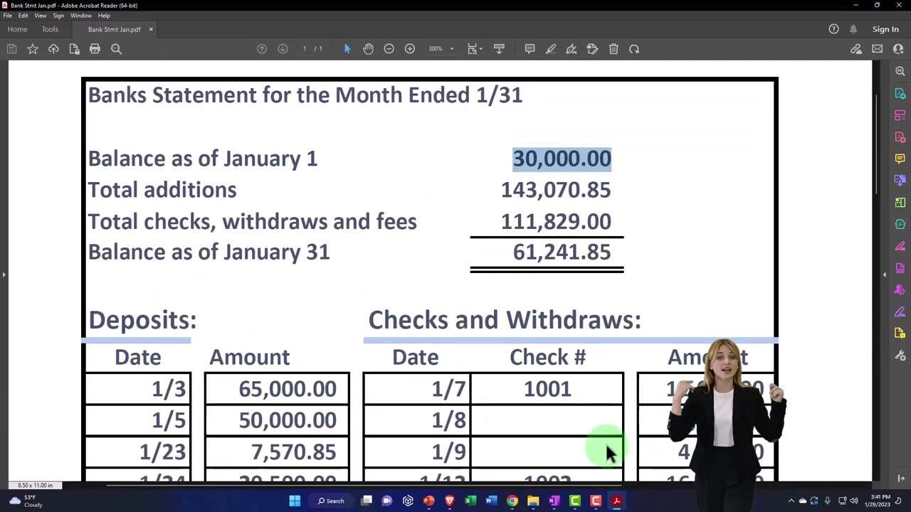
scroll(601, 427, down, 3)
scroll(598, 420, down, 8)
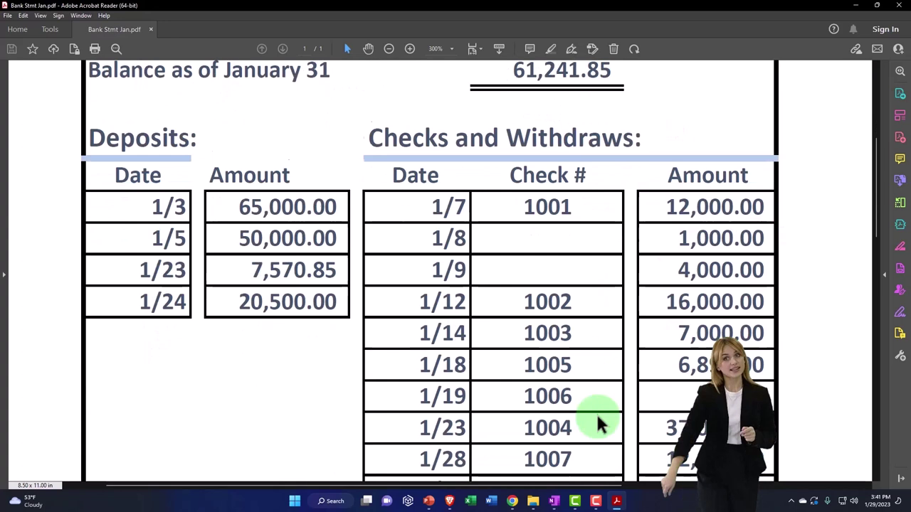
scroll(598, 422, down, 2)
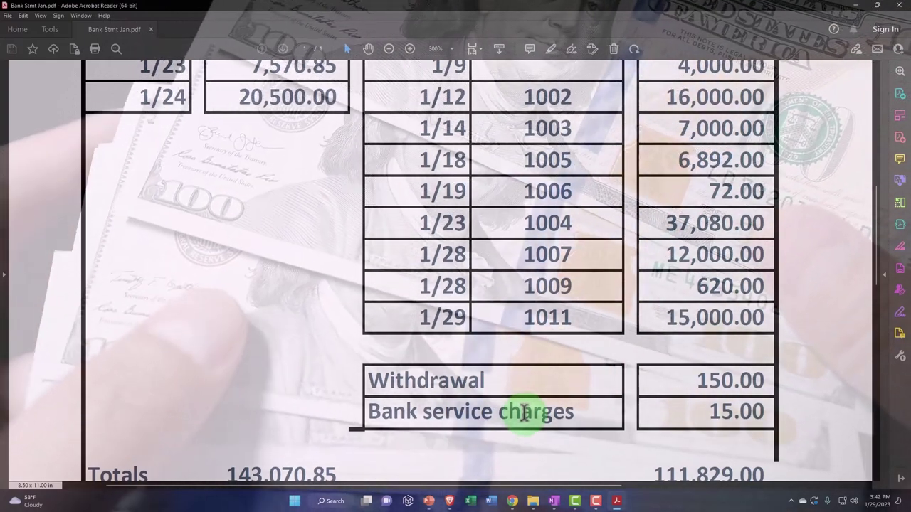
- Return to the Cash - 2415 reconcile form showing 61,281.45 and 01/31/2023
click(855, 6)
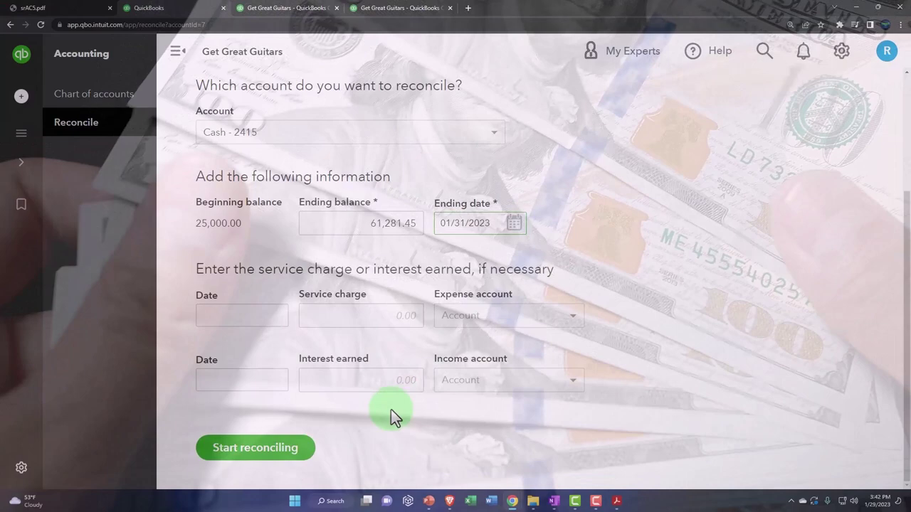